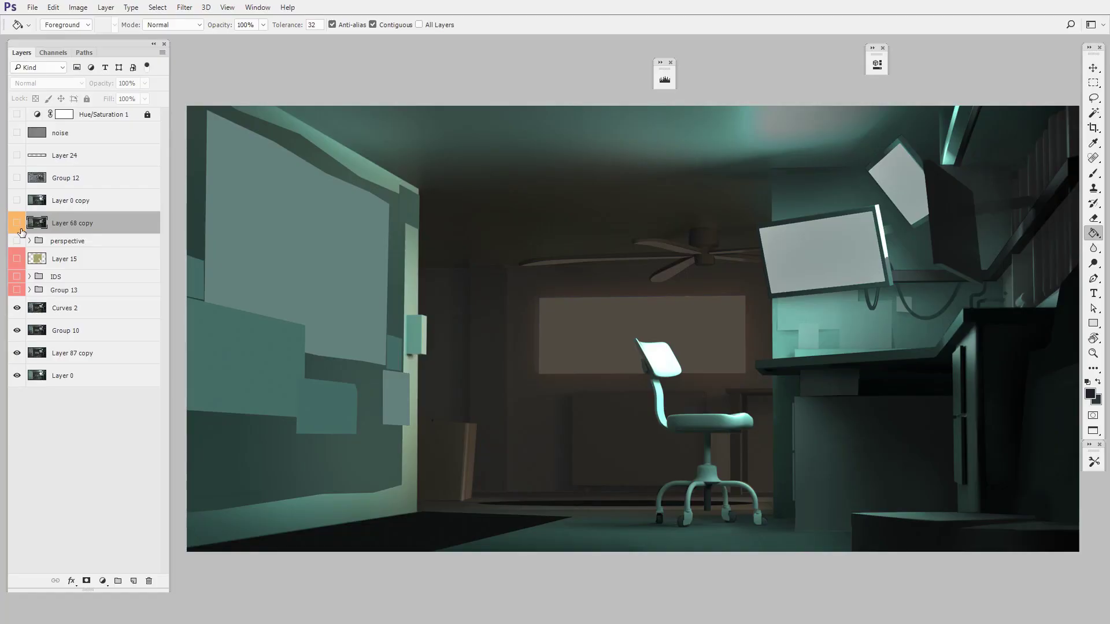
Turn on the grunge texture overlay layer in the teal room scene
{"action": "left_click", "coordinate": [19, 228]}
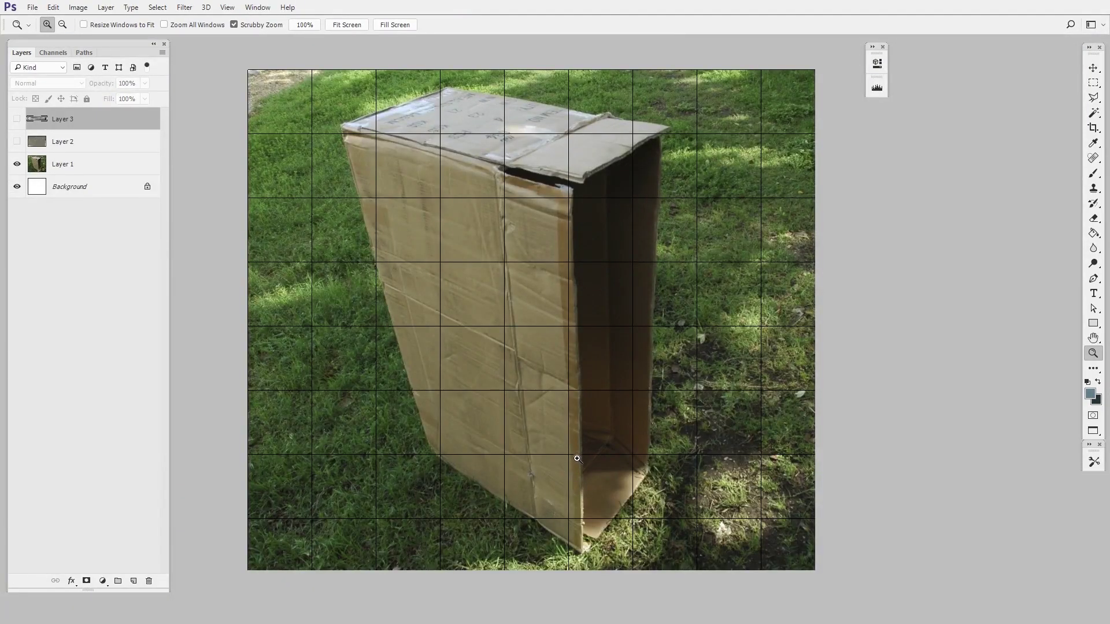
On Layer 1, select the box's front face with a four-corner Polygonal Lasso outline
{"action": "left_click", "coordinate": [100, 165]}
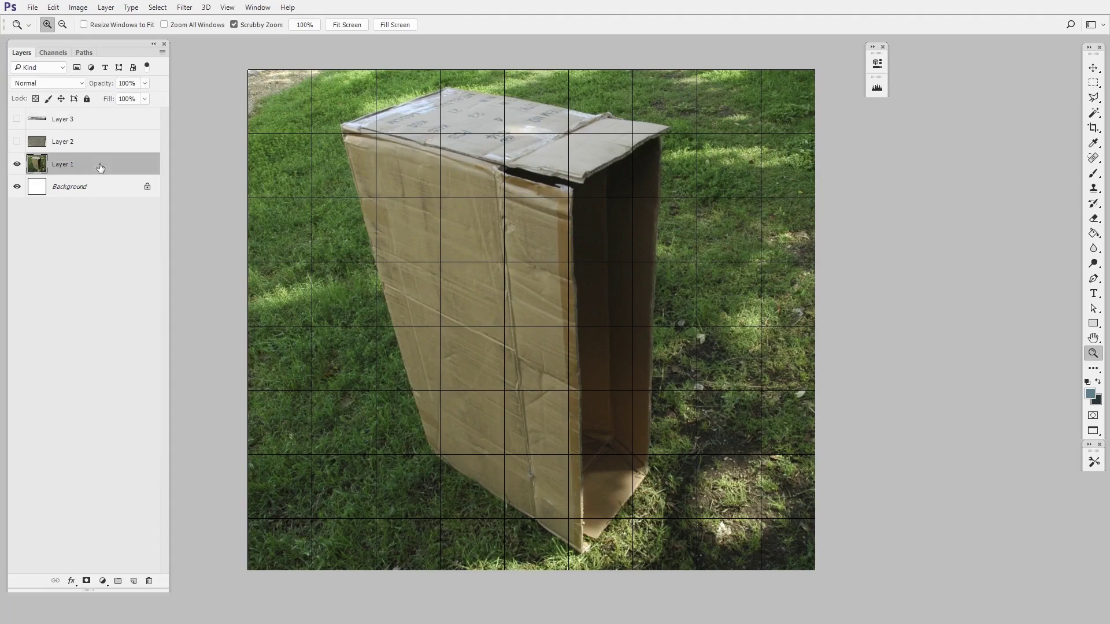
{"action": "left_click", "coordinate": [1094, 98]}
{"action": "left_click", "coordinate": [344, 130]}
{"action": "left_click", "coordinate": [571, 187]}
{"action": "left_click", "coordinate": [579, 553]}
{"action": "left_click", "coordinate": [434, 452]}
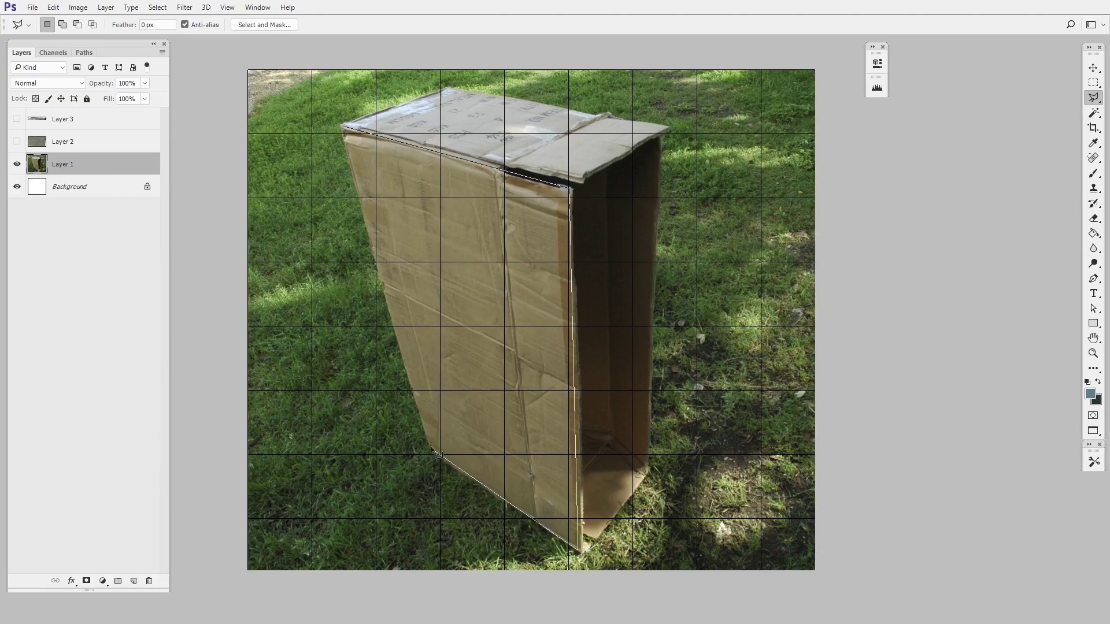
{"action": "left_click", "coordinate": [344, 129]}
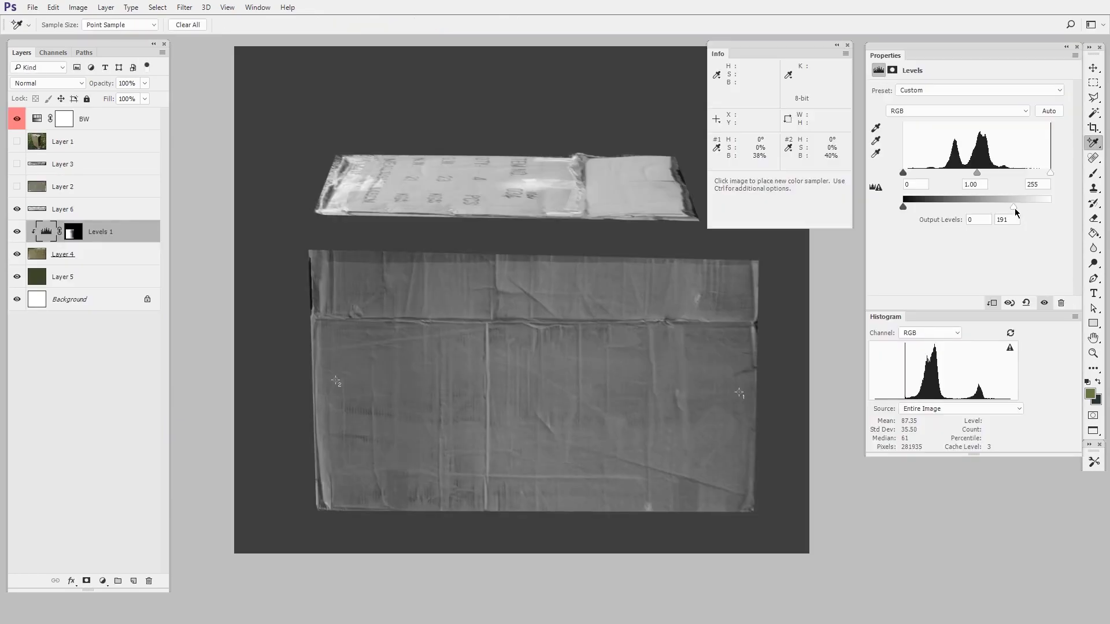
Lower the Levels output white level of the box texture to 184
{"action": "left_click_drag", "start_coordinate": [1015, 208], "coordinate": [1010, 210]}
{"action": "scroll", "coordinate": [711, 450], "scroll_direction": "down", "scroll_amount": 2}
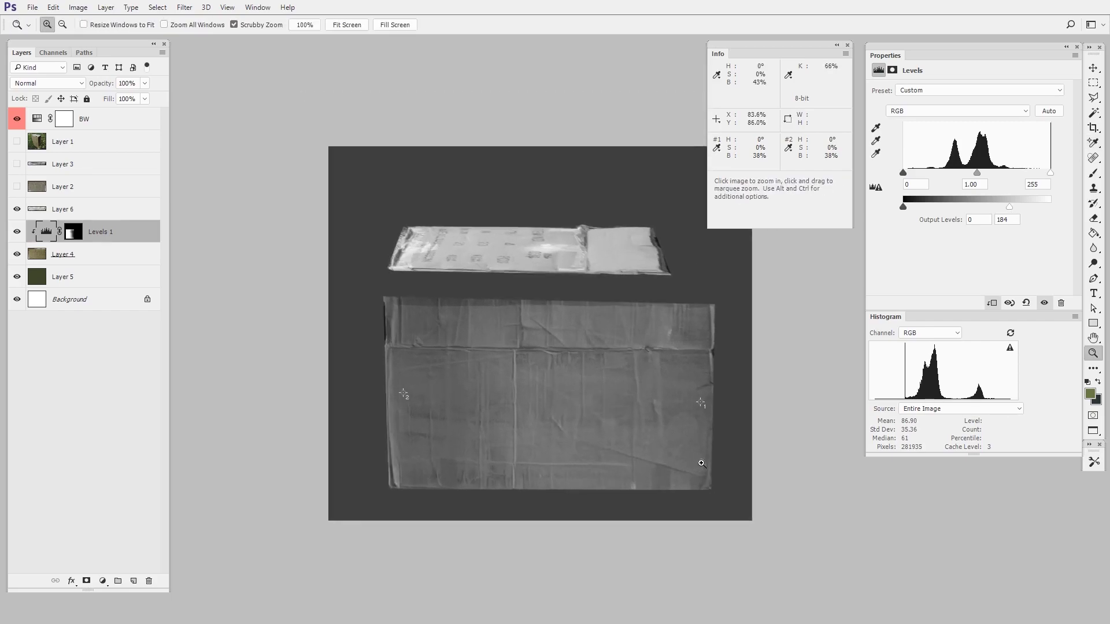
{"action": "scroll", "coordinate": [685, 471], "scroll_direction": "up", "scroll_amount": 2}
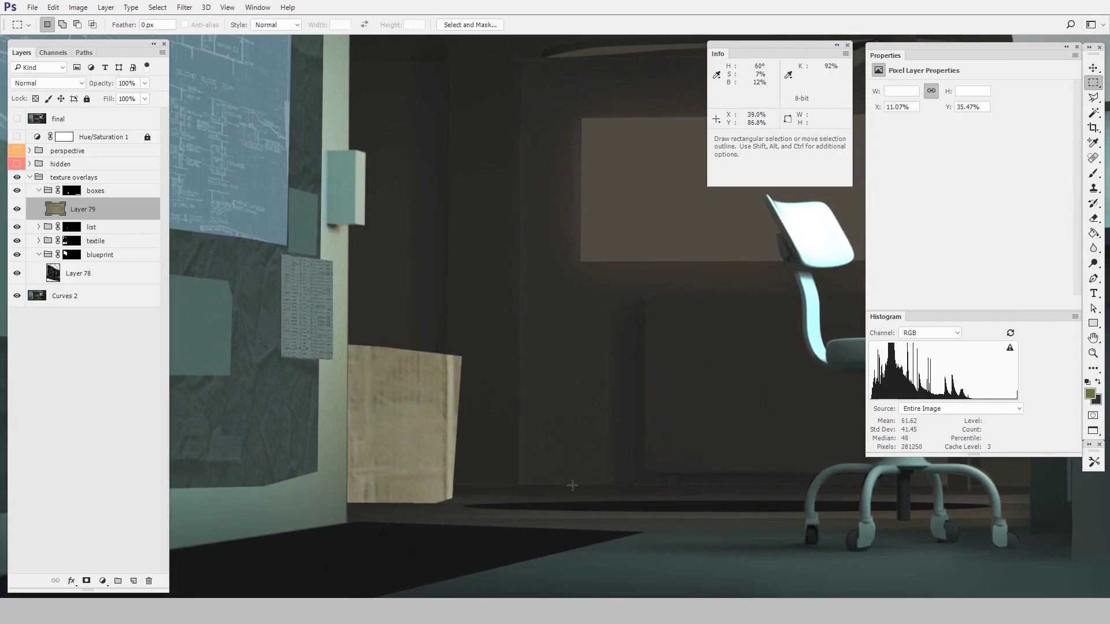
{"action": "scroll", "coordinate": [573, 486], "scroll_direction": "down", "scroll_amount": 3}
Start a Free Transform on the pasted cardboard texture layer, Layer 79
{"action": "key", "text": "ctrl+t"}
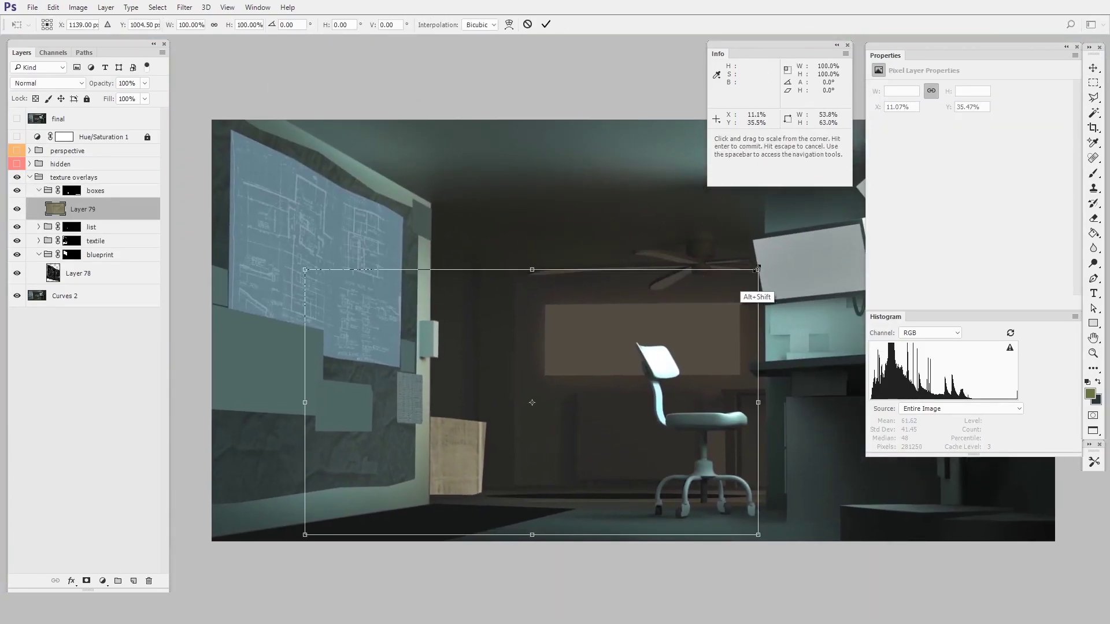